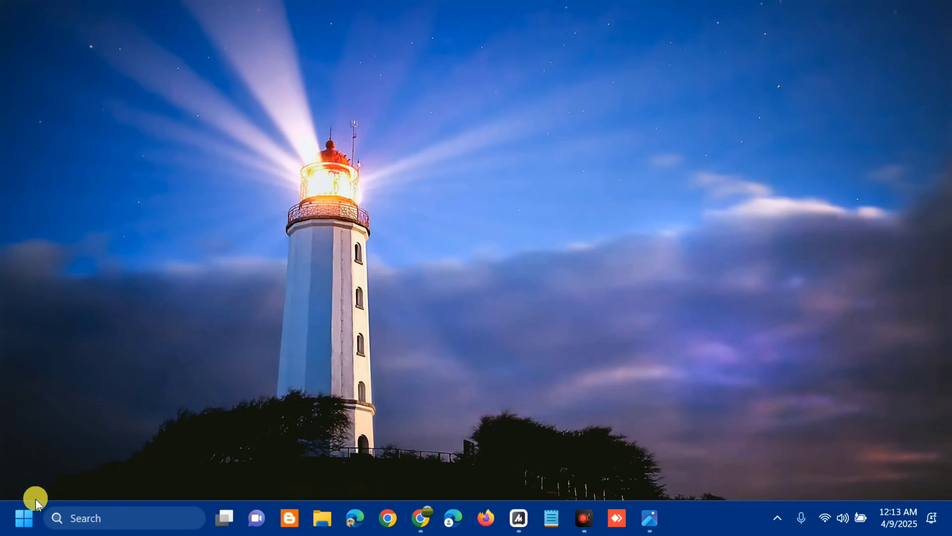
- Search the Start menu for trouble and open Troubleshoot settings
{"action": "left_click", "coordinate": [23, 520]}
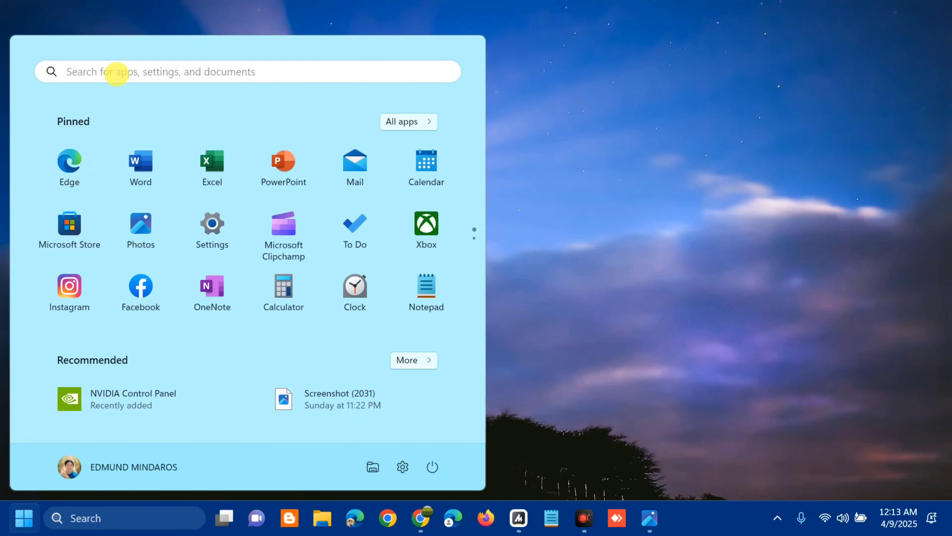
{"action": "left_click", "coordinate": [117, 73]}
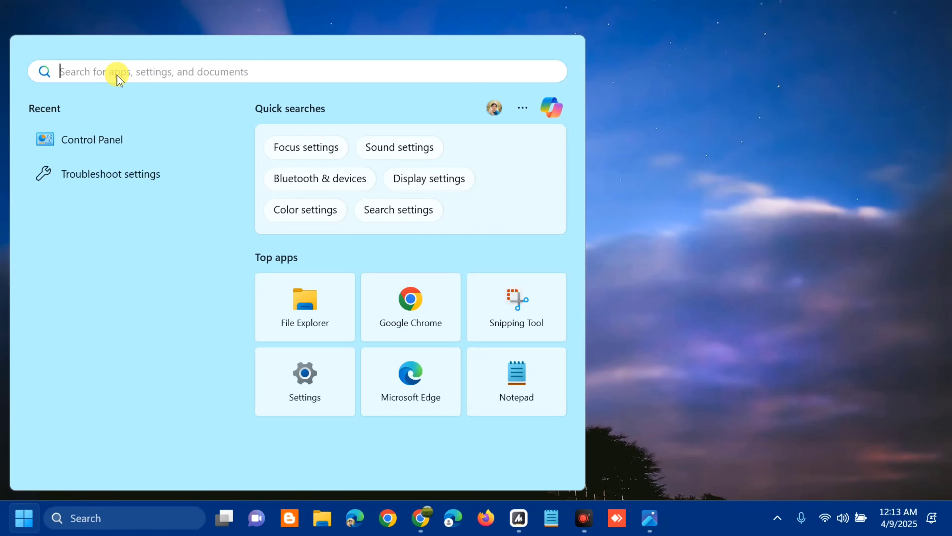
{"action": "type", "text": "TROUBLE"}
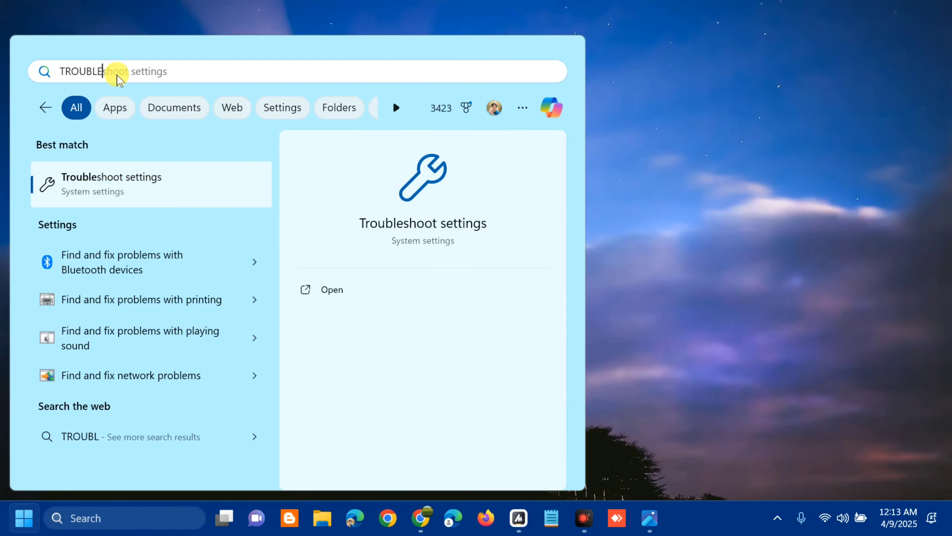
{"action": "left_click", "coordinate": [332, 291]}
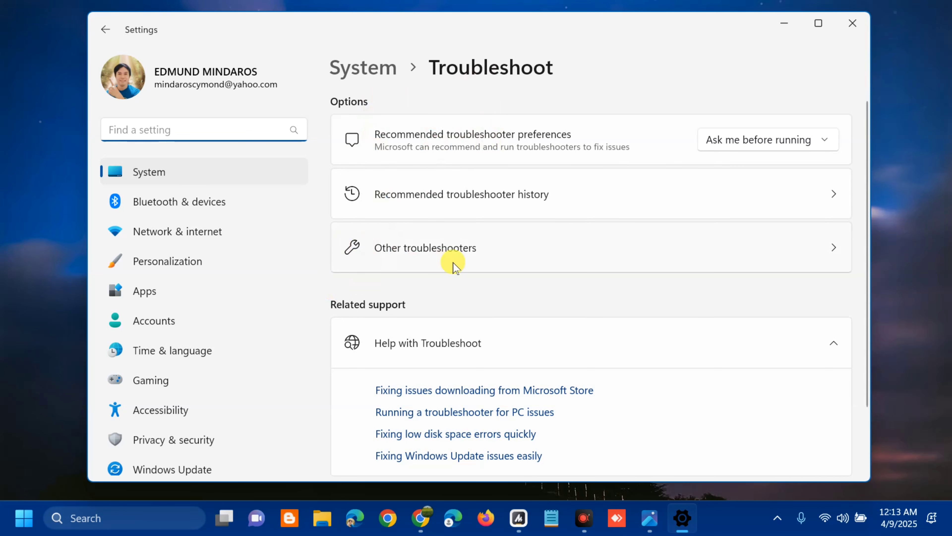
- Run the Network and Internet troubleshooter from Other troubleshooters and review its recommendations
{"action": "left_click", "coordinate": [425, 250]}
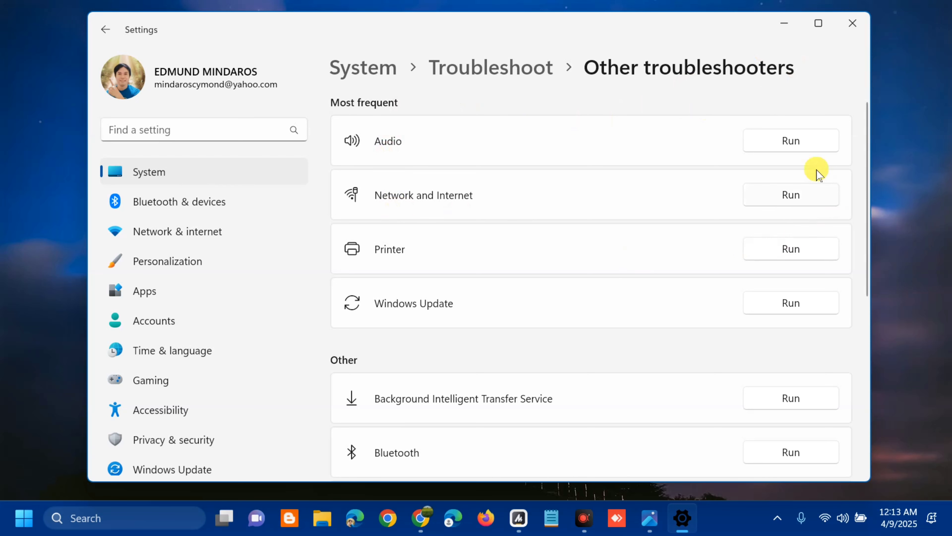
{"action": "left_click", "coordinate": [787, 197]}
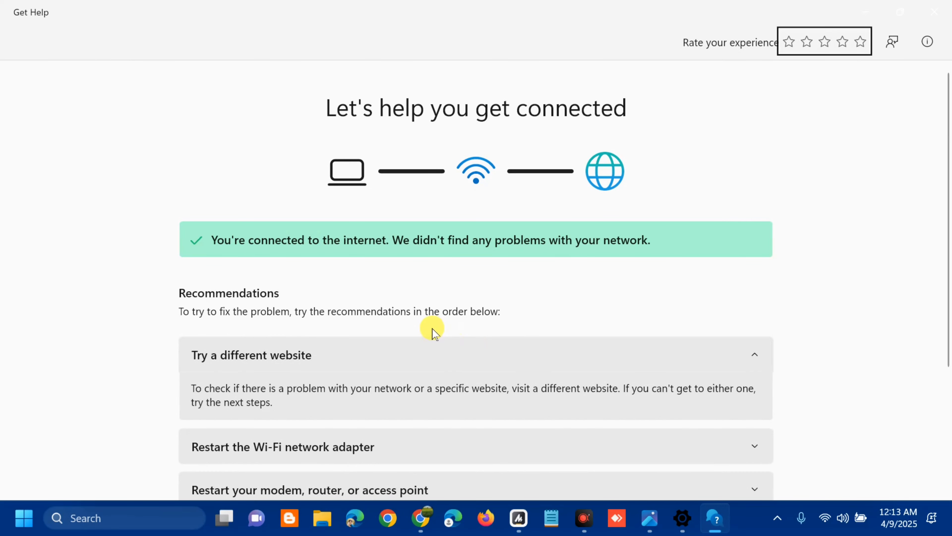
{"action": "scroll", "coordinate": [431, 330], "scroll_direction": "down", "scroll_amount": 5}
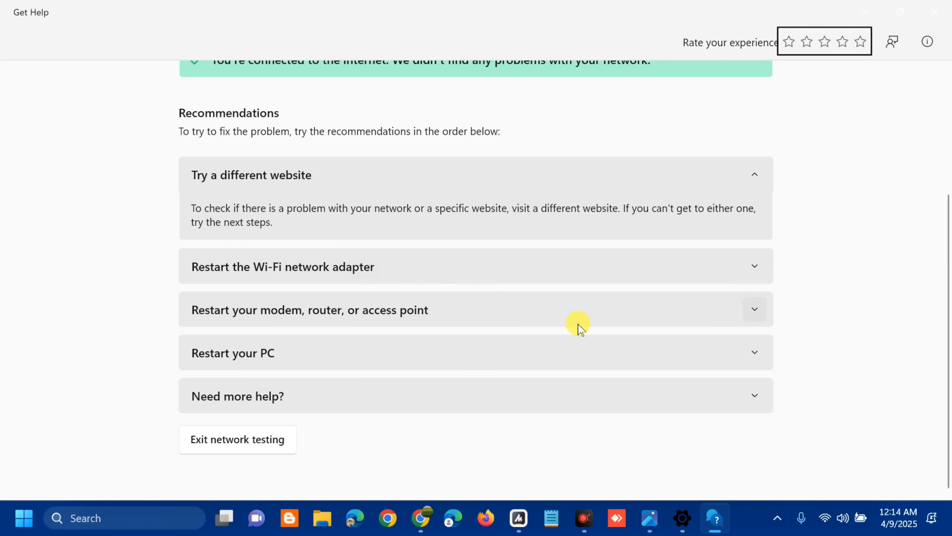
- Close the Get Help window and the Settings window
{"action": "left_click", "coordinate": [934, 12]}
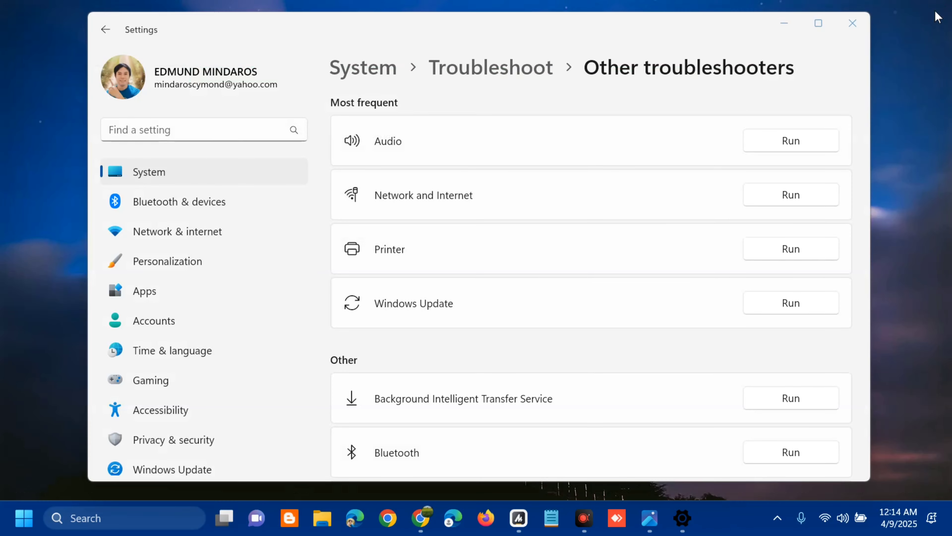
{"action": "left_click", "coordinate": [852, 25]}
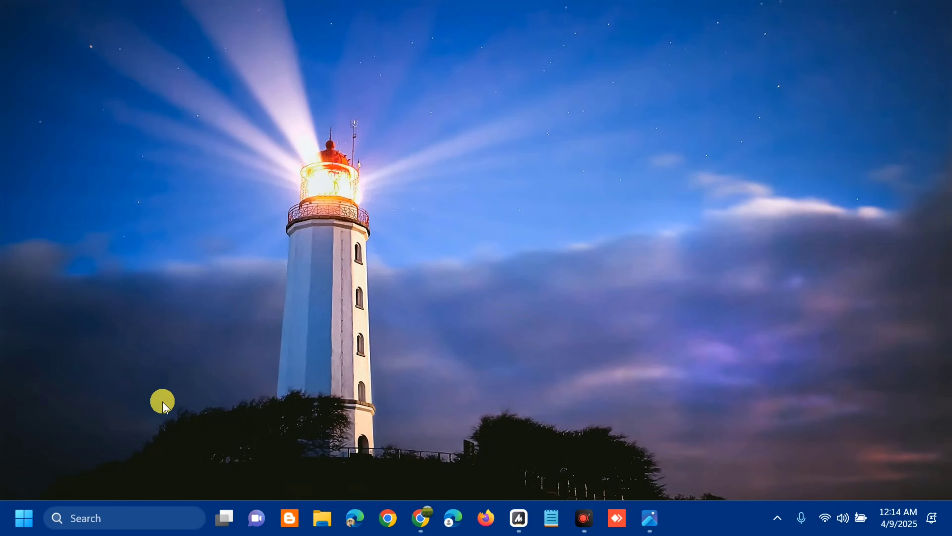
- Search the Start menu for SERVICES and open the Services app
{"action": "left_click", "coordinate": [23, 519]}
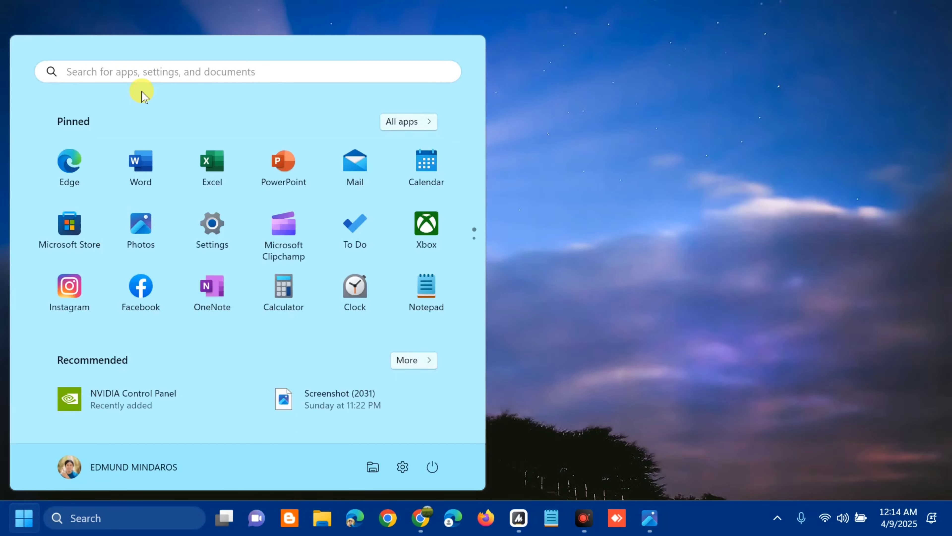
{"action": "left_click", "coordinate": [152, 71]}
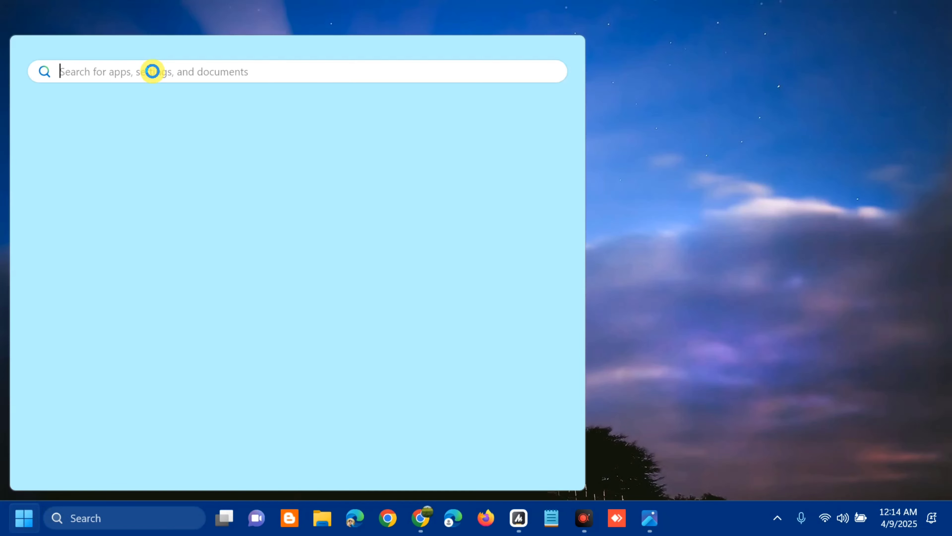
{"action": "type", "text": "SERVI"}
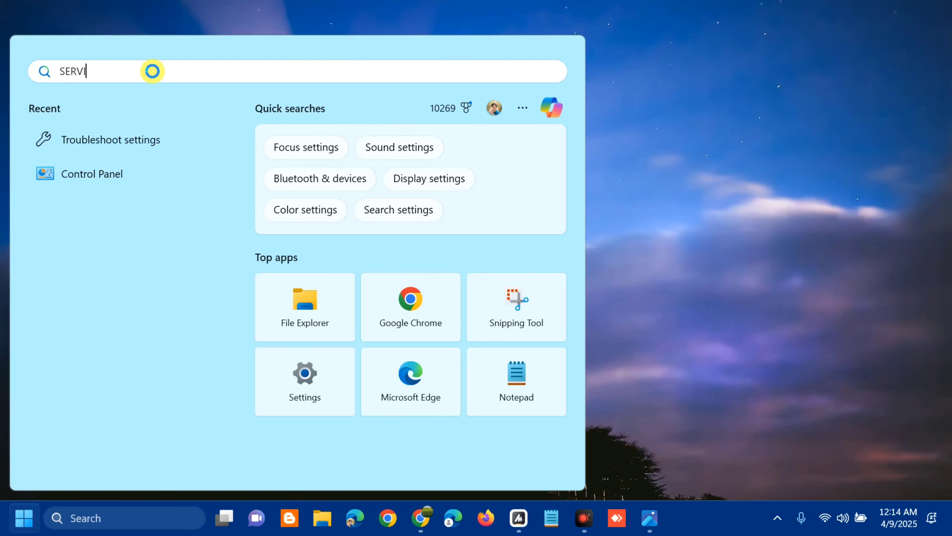
{"action": "type", "text": "CES"}
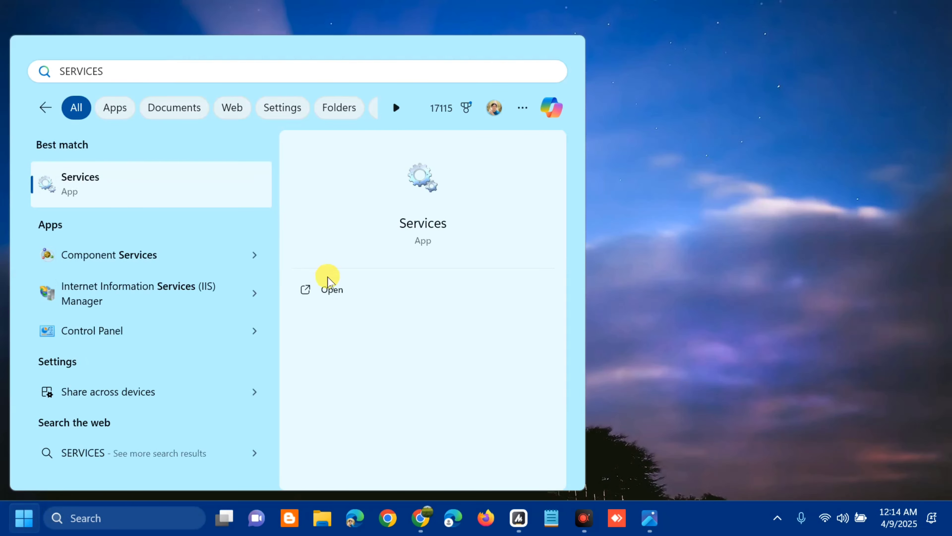
{"action": "left_click", "coordinate": [331, 290]}
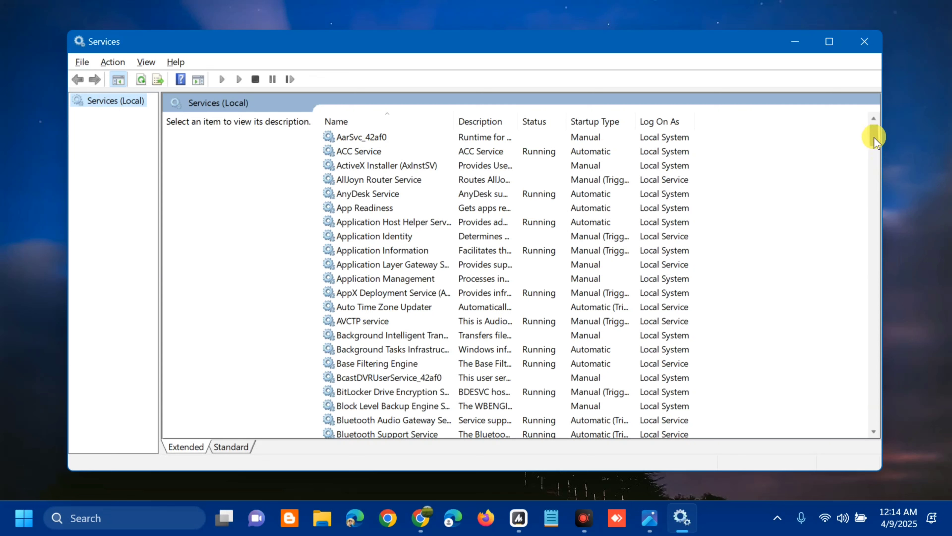
- Set the Windows Update service's startup type to Automatic, start the service, and apply the change
{"action": "left_click_drag", "start_coordinate": [874, 140], "coordinate": [830, 414]}
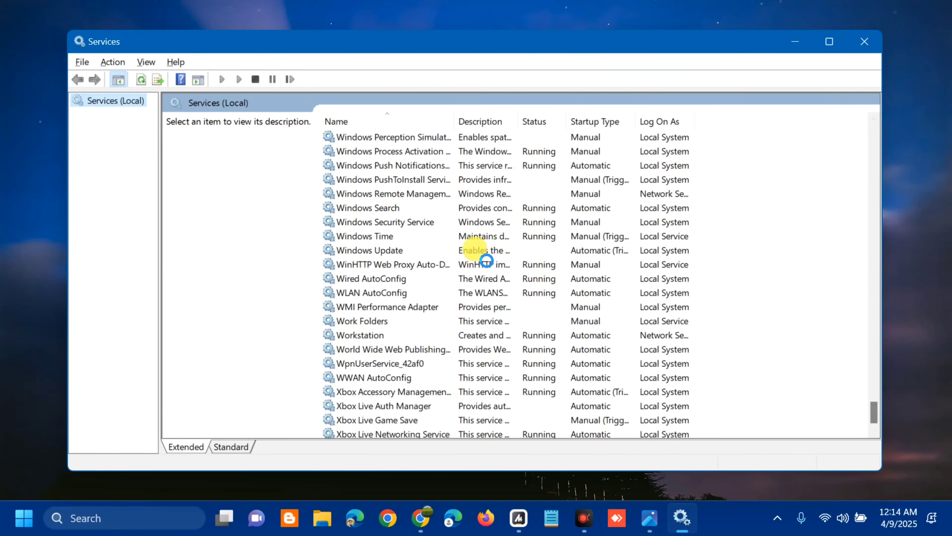
{"action": "left_click", "coordinate": [475, 250]}
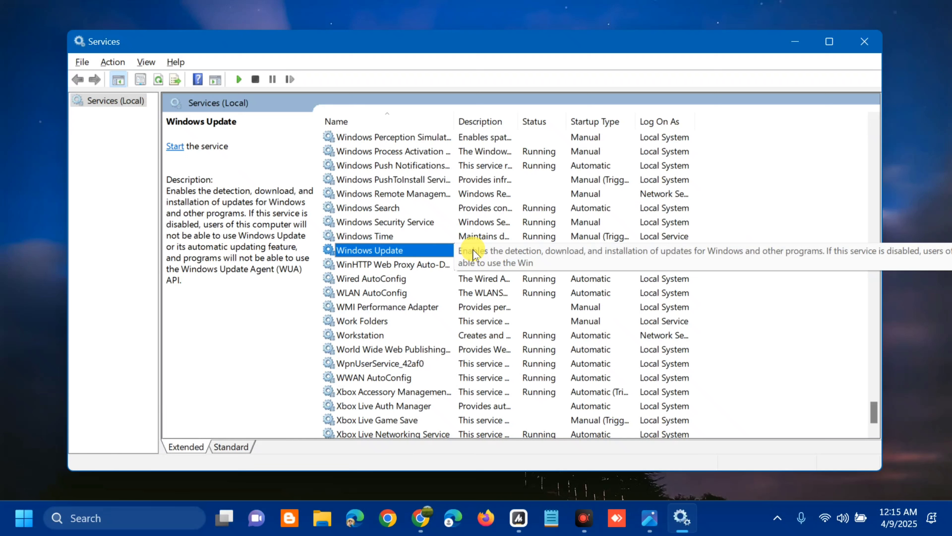
{"action": "right_click", "coordinate": [442, 249]}
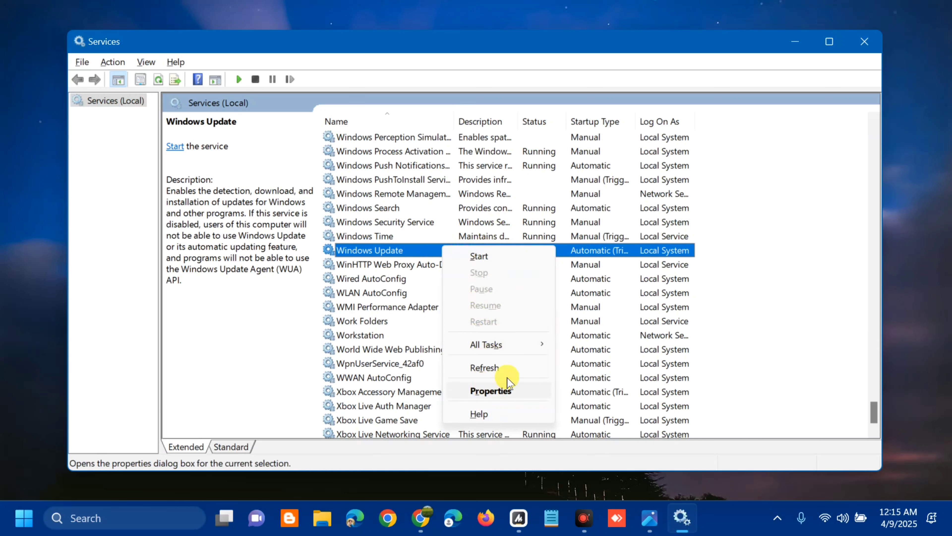
{"action": "left_click", "coordinate": [426, 251]}
{"action": "double_click", "coordinate": [426, 250]}
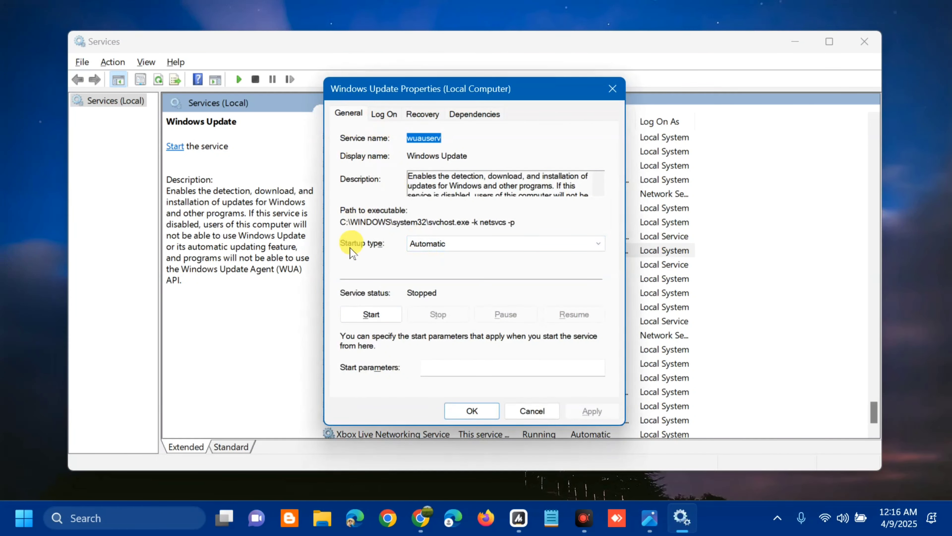
{"action": "left_click", "coordinate": [578, 245]}
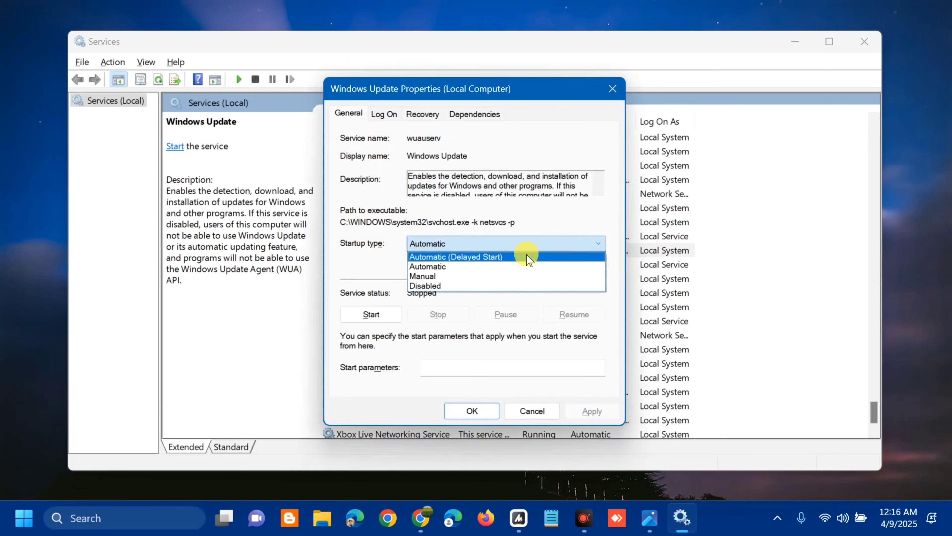
{"action": "left_click", "coordinate": [521, 266]}
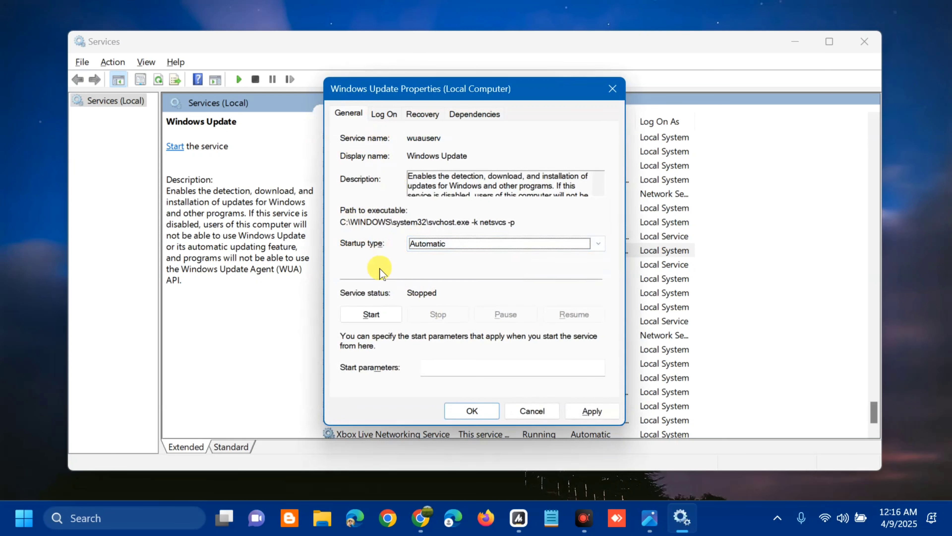
{"action": "left_click", "coordinate": [370, 315]}
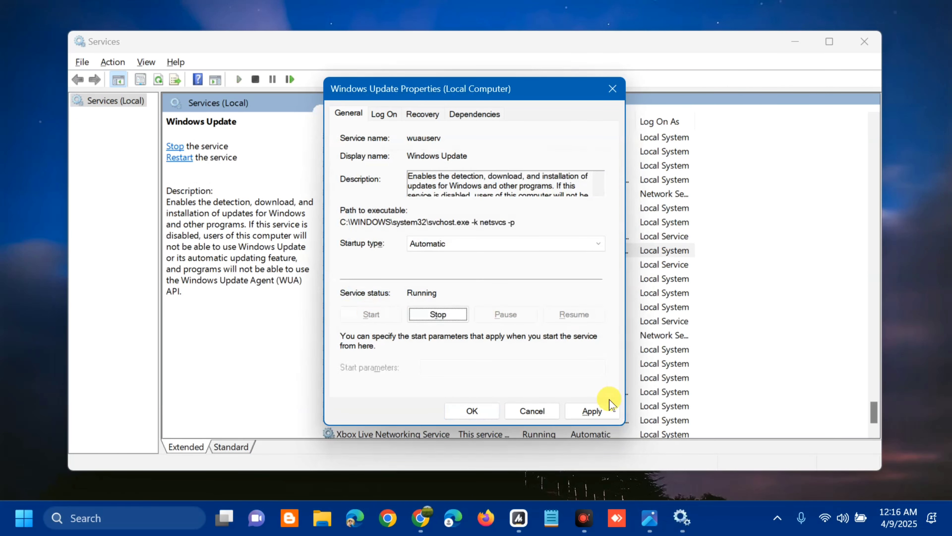
{"action": "left_click", "coordinate": [596, 411]}
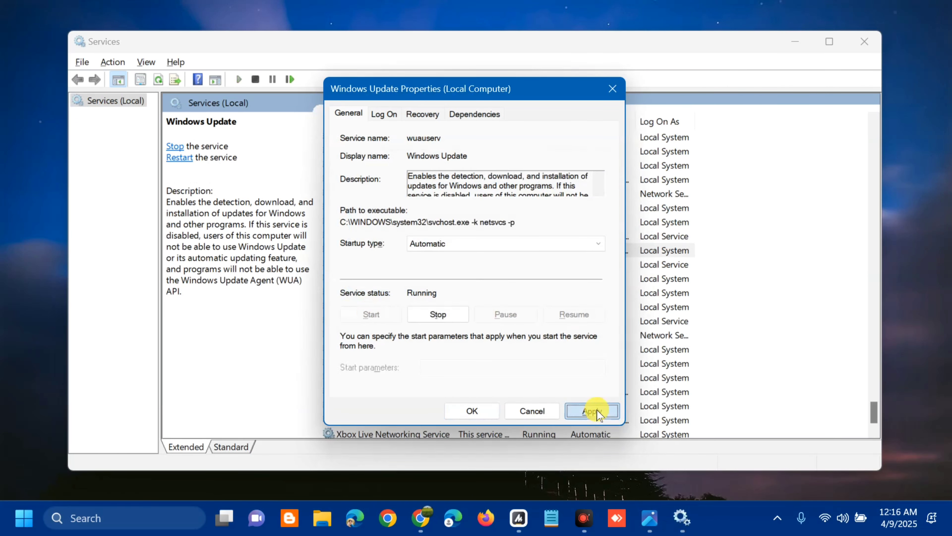
{"action": "left_click", "coordinate": [473, 410]}
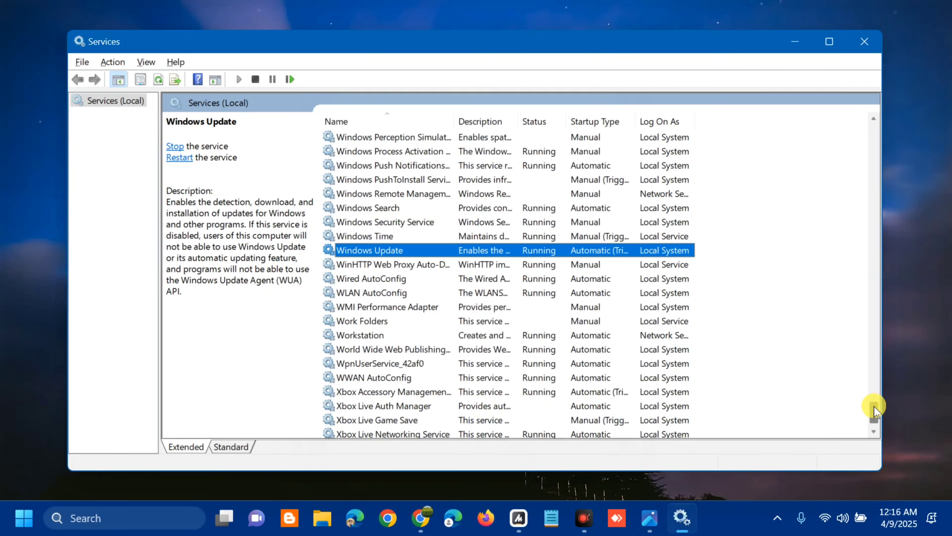
- Set Background Intelligent Transfer Service's startup type to Automatic, start it, and apply the change
{"action": "left_click_drag", "start_coordinate": [875, 409], "coordinate": [870, 141]}
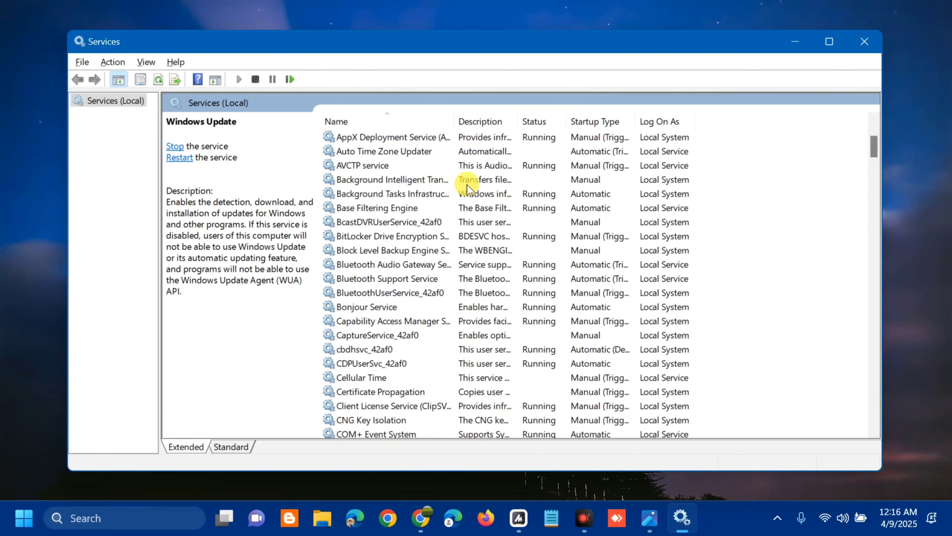
{"action": "left_click", "coordinate": [483, 180]}
{"action": "right_click", "coordinate": [483, 181]}
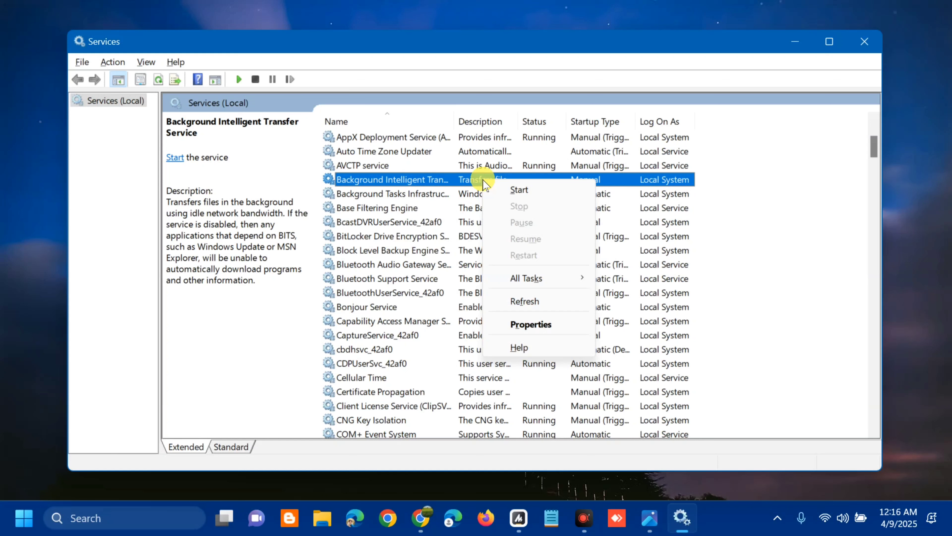
{"action": "double_click", "coordinate": [462, 178]}
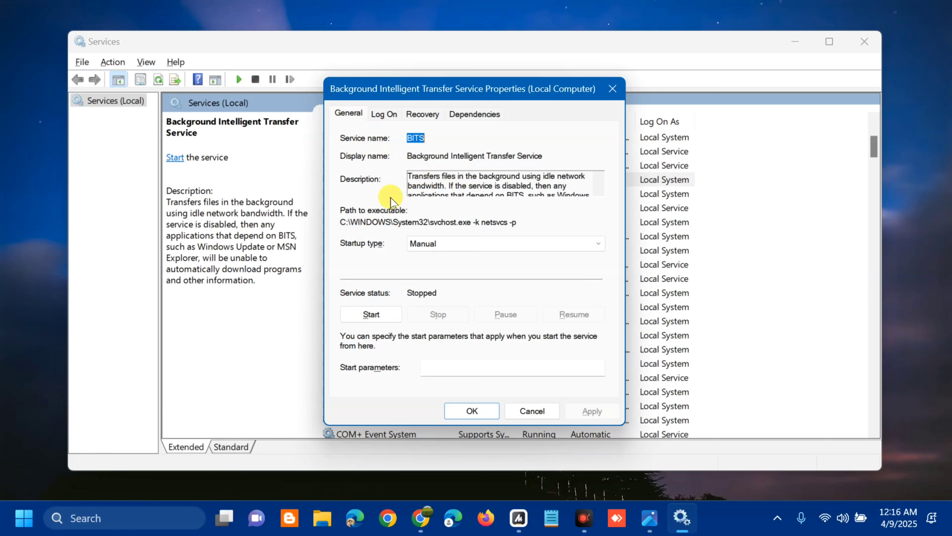
{"action": "left_click", "coordinate": [598, 247]}
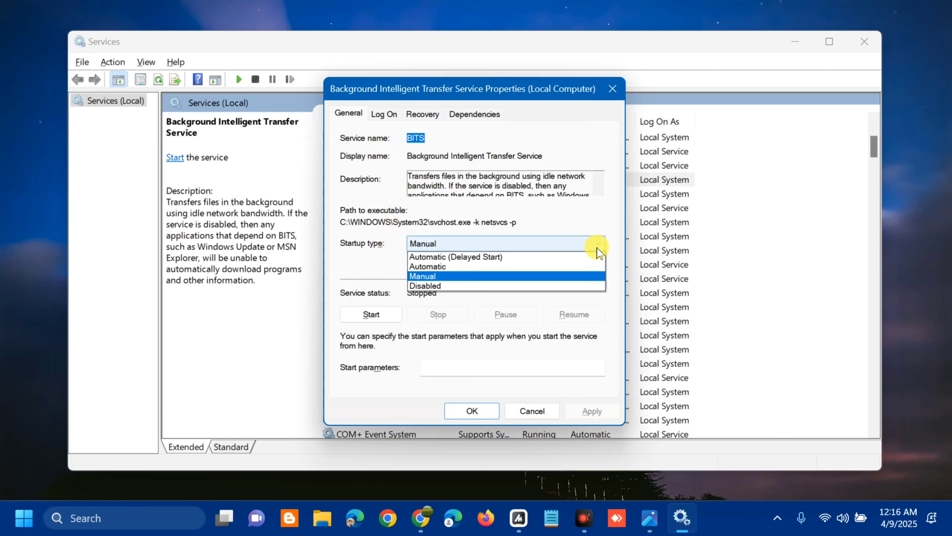
{"action": "left_click", "coordinate": [502, 268]}
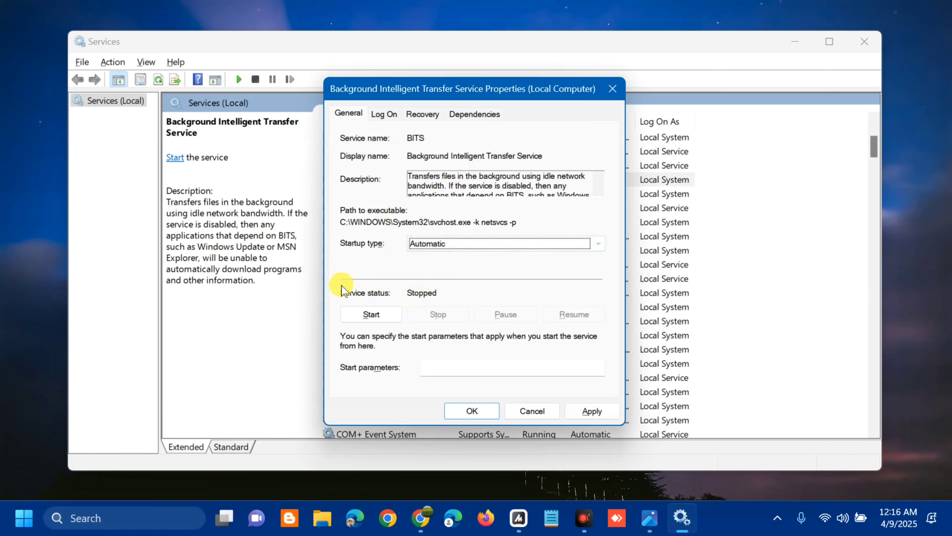
{"action": "left_click", "coordinate": [371, 314]}
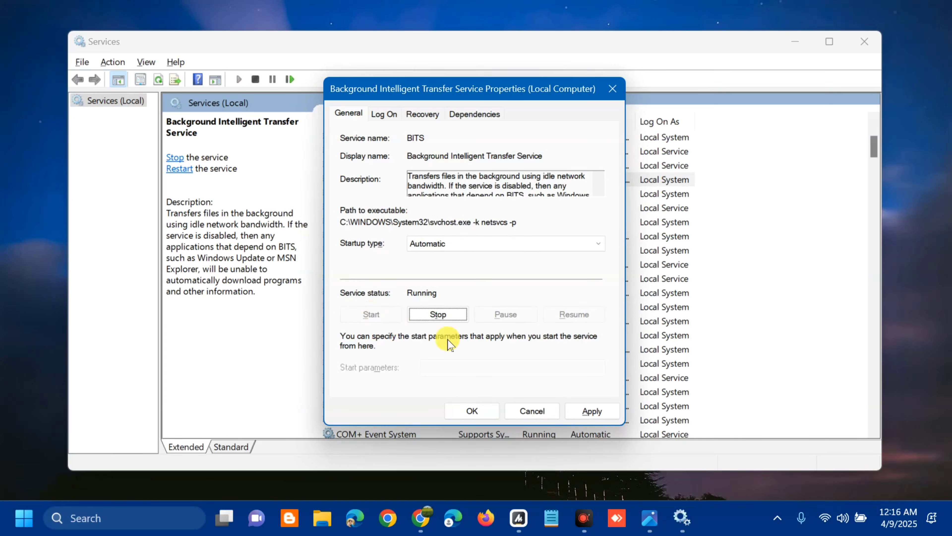
{"action": "left_click", "coordinate": [598, 412]}
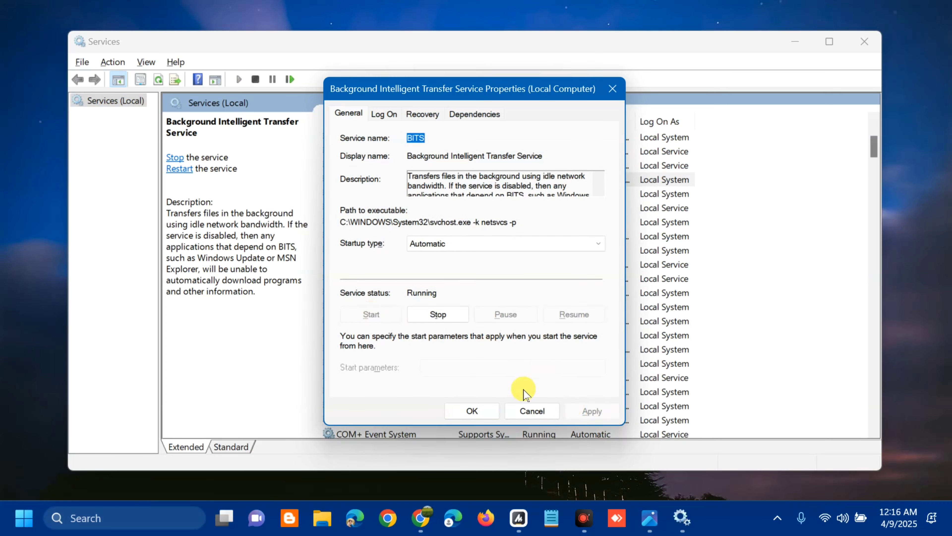
{"action": "left_click", "coordinate": [465, 412]}
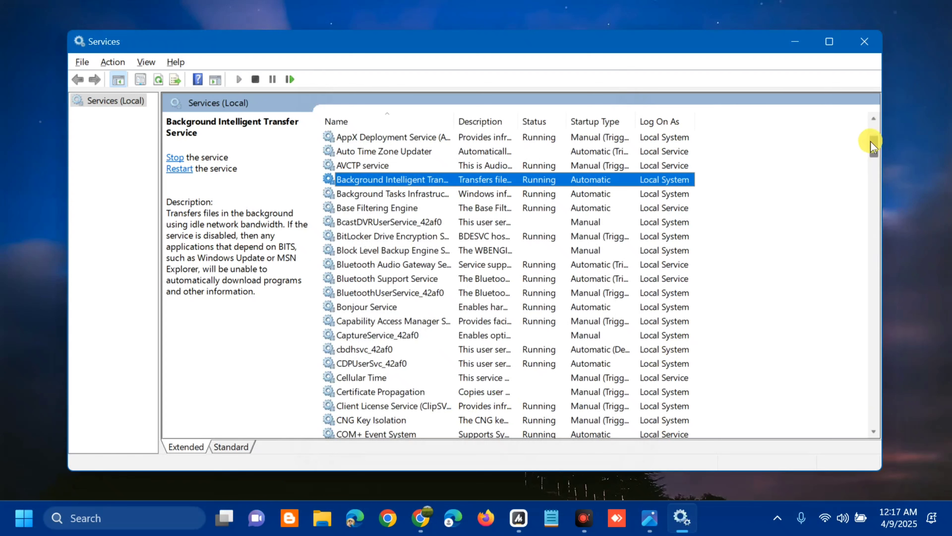
- Restart Cryptographic Services and close the Services window
{"action": "left_click_drag", "start_coordinate": [870, 140], "coordinate": [871, 160]}
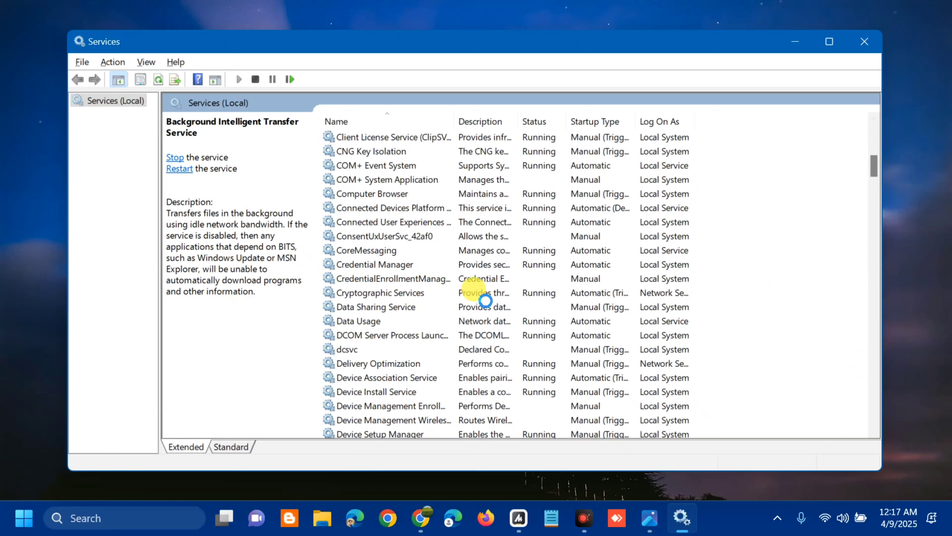
{"action": "left_click", "coordinate": [475, 293]}
{"action": "right_click", "coordinate": [475, 294]}
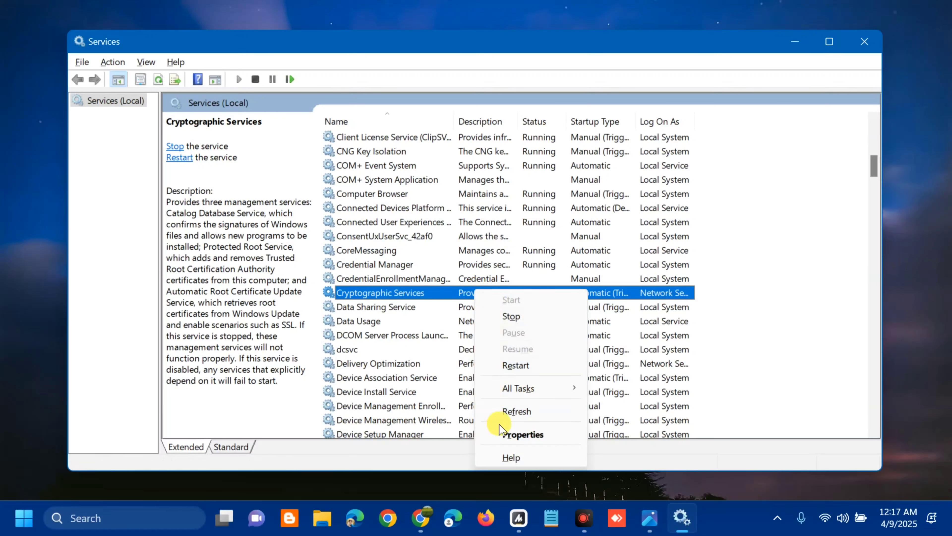
{"action": "left_click", "coordinate": [518, 368]}
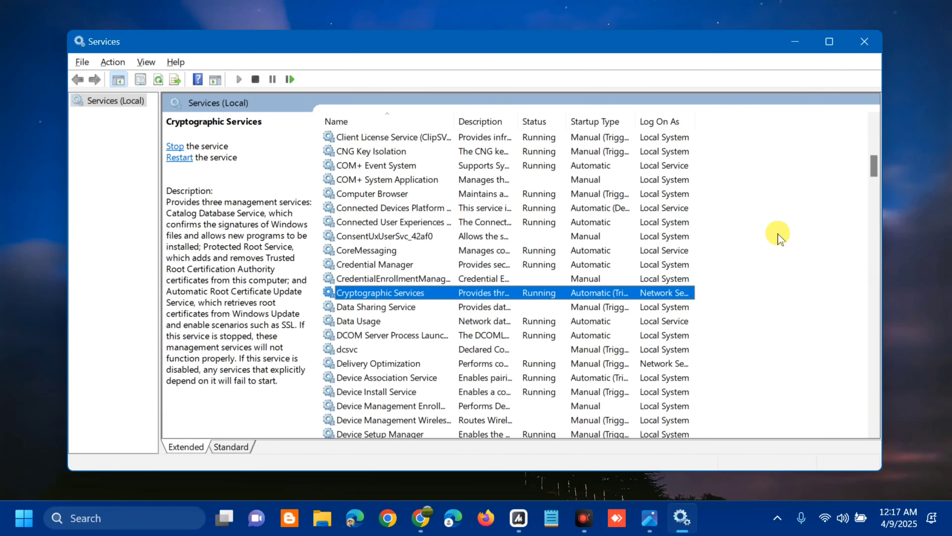
{"action": "left_click", "coordinate": [860, 40]}
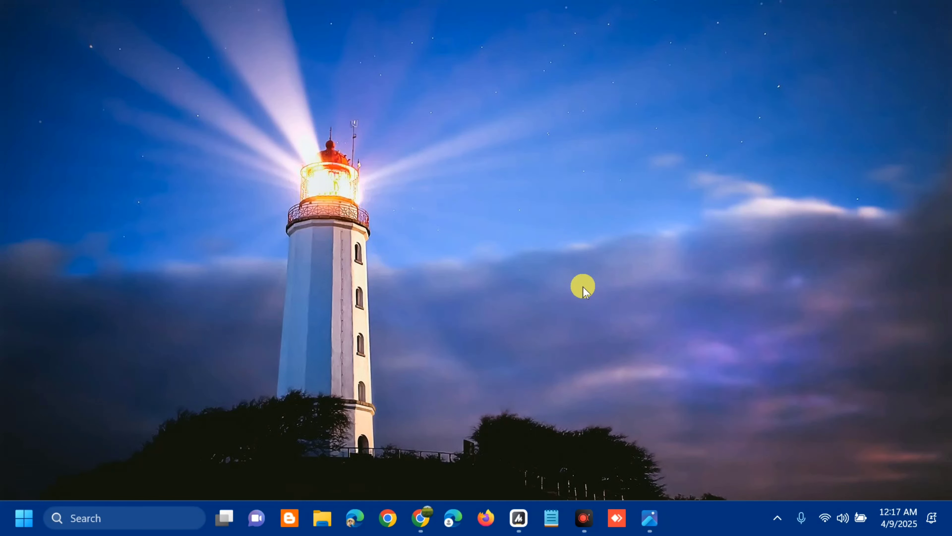
- Search the Start menu for TROUBLE, open Troubleshoot settings, and go to Other troubleshooters
{"action": "left_click", "coordinate": [23, 520]}
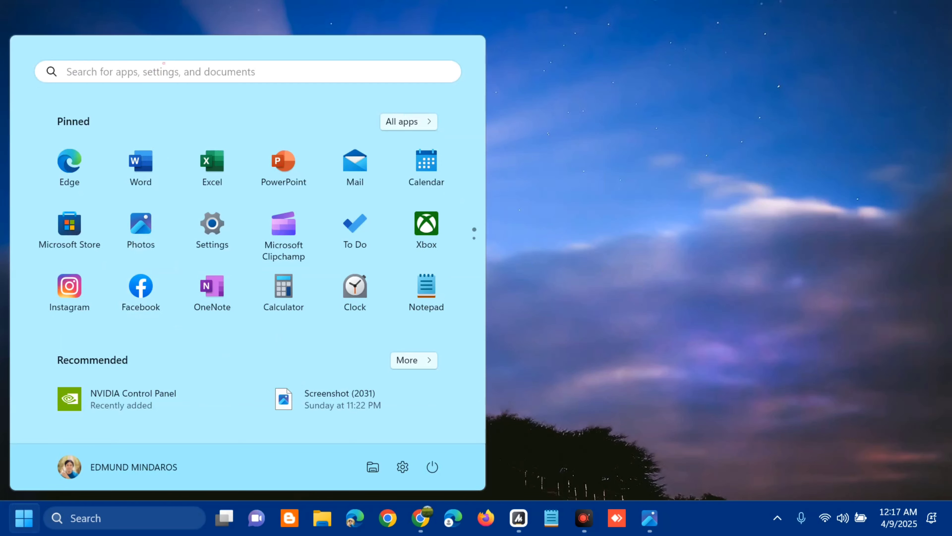
{"action": "left_click", "coordinate": [164, 62]}
{"action": "type", "text": "T"}
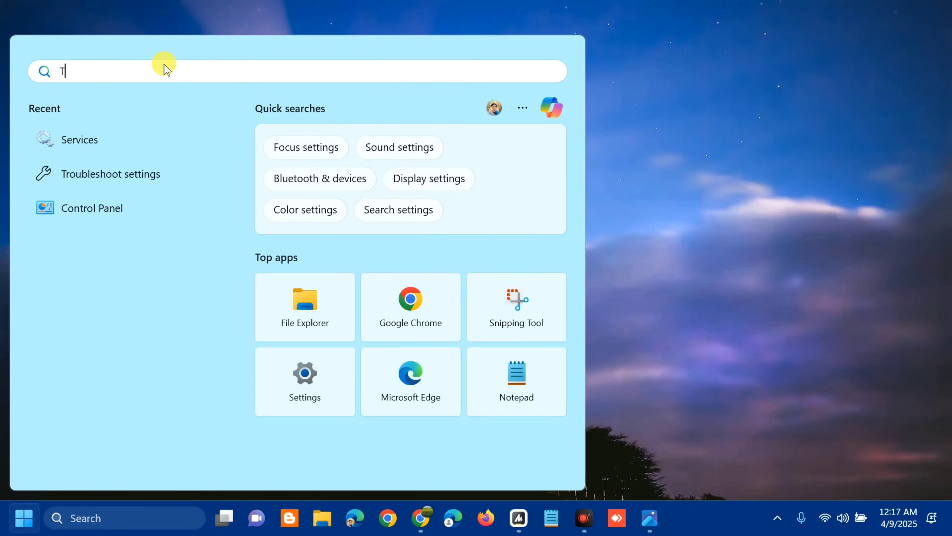
{"action": "type", "text": "ROUBLE"}
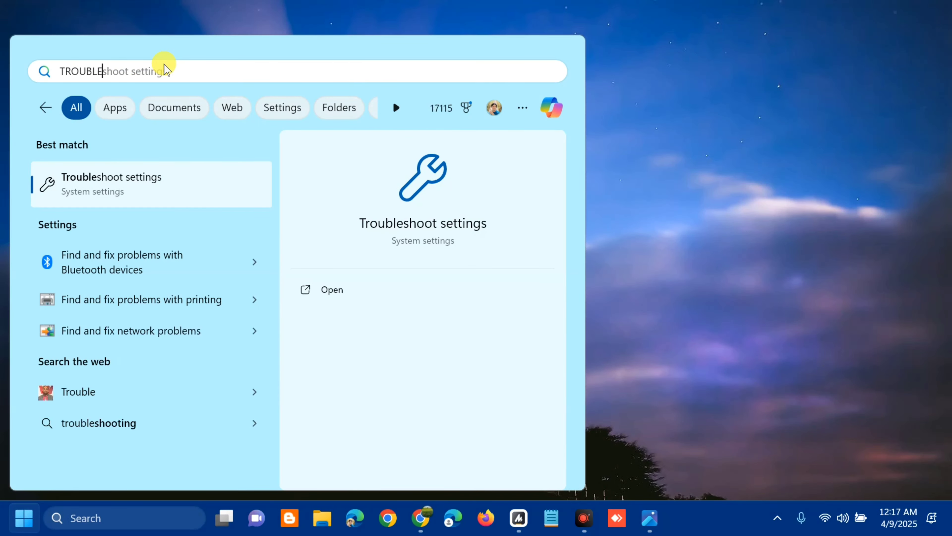
{"action": "left_click", "coordinate": [331, 293]}
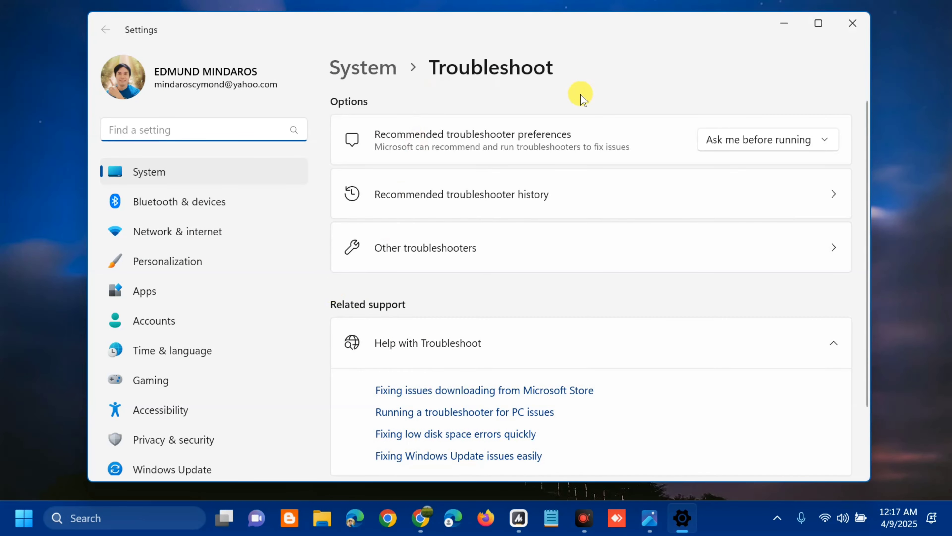
{"action": "left_click", "coordinate": [453, 248]}
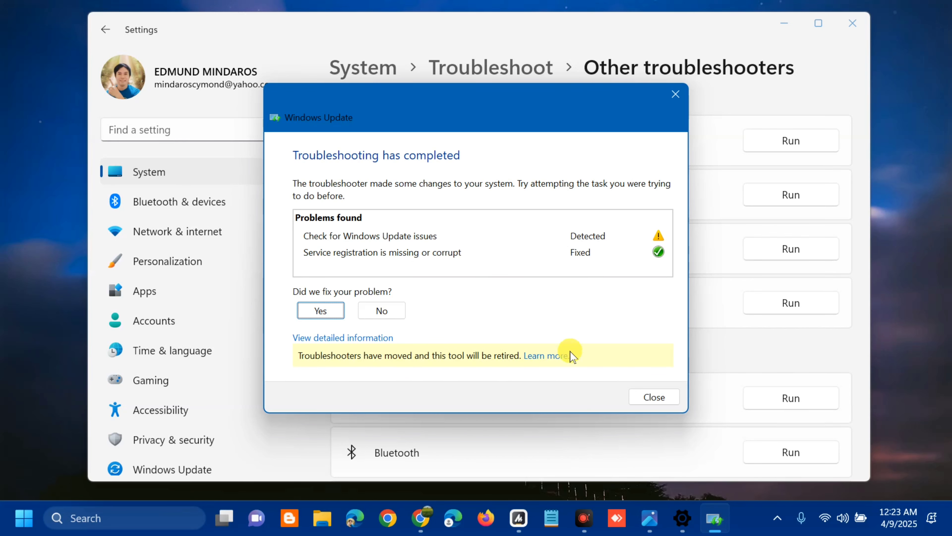
- Close the completed Windows Update troubleshooter and the Settings window
{"action": "left_click", "coordinate": [653, 398]}
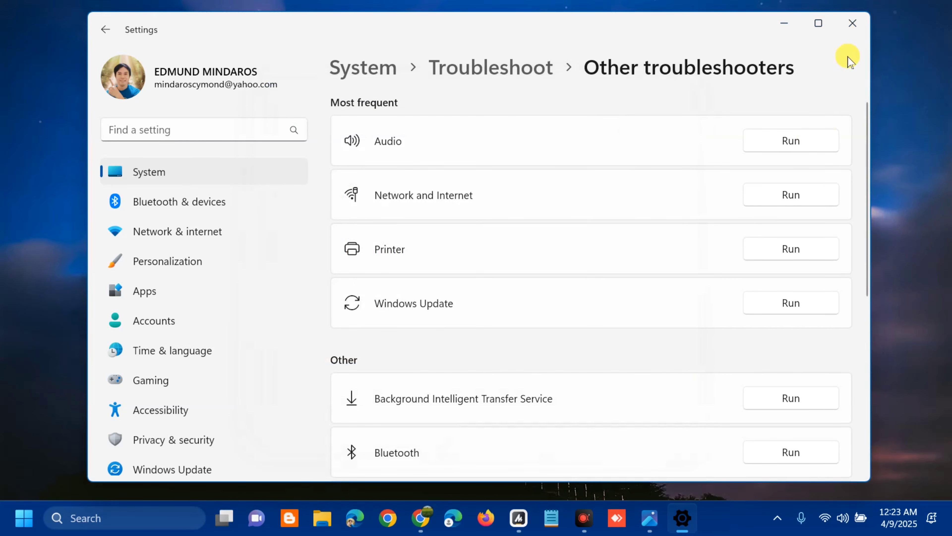
{"action": "left_click", "coordinate": [850, 32]}
{"action": "left_click", "coordinate": [24, 516]}
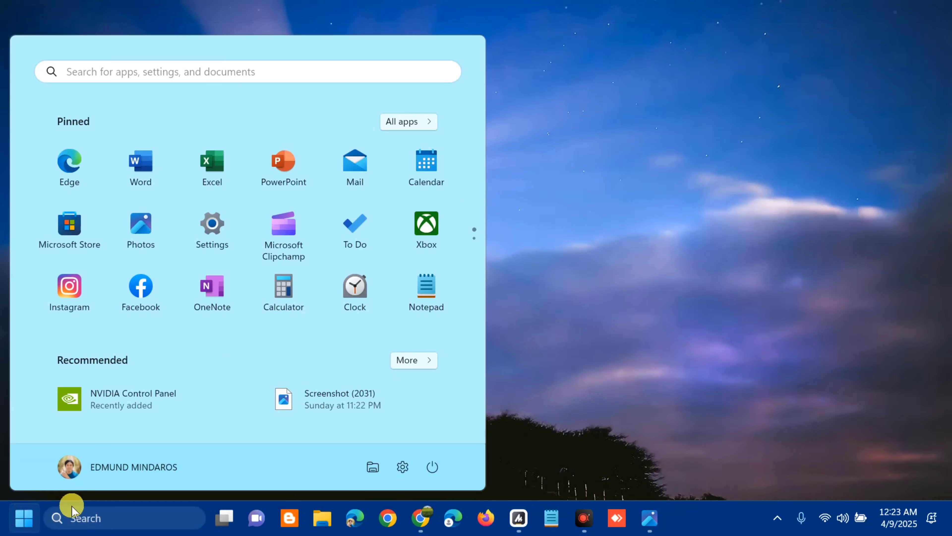
{"action": "left_click", "coordinate": [432, 466]}
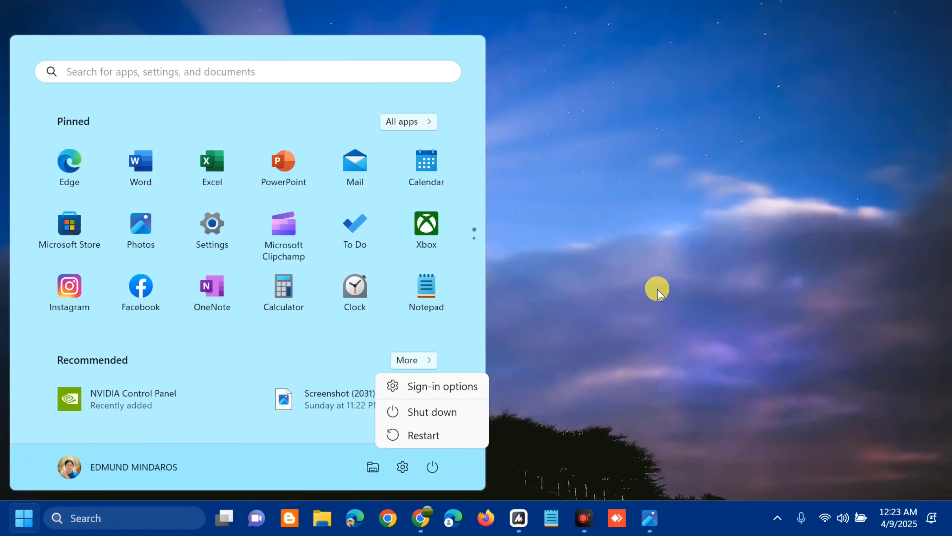
{"action": "left_click", "coordinate": [654, 284]}
{"action": "left_click", "coordinate": [654, 283]}
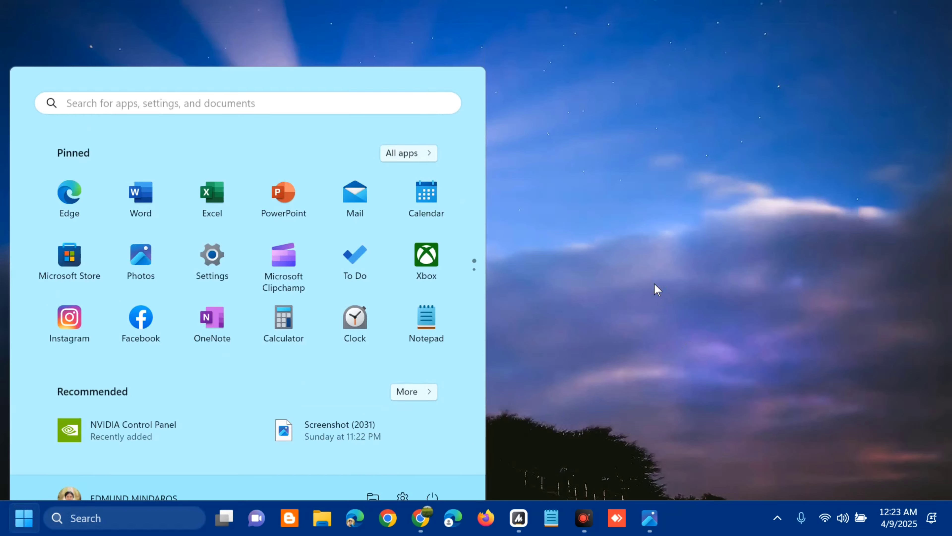